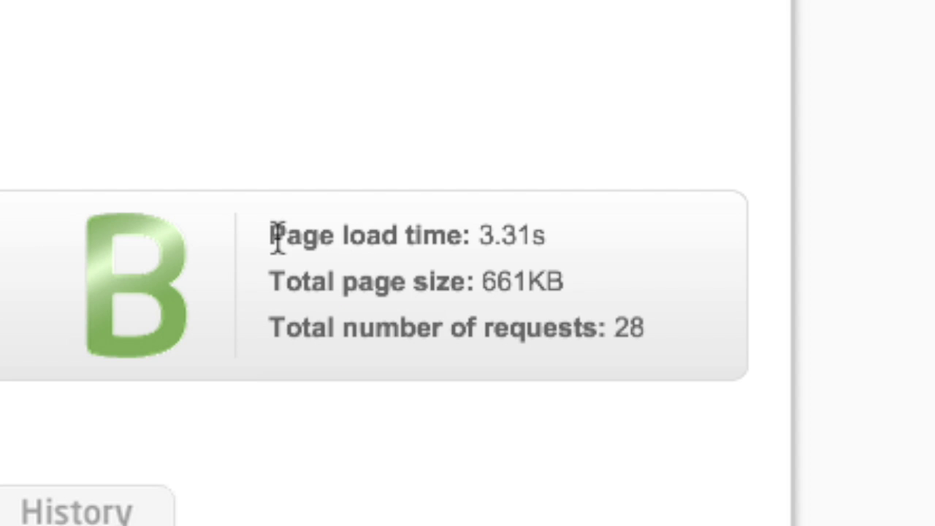
- Highlight the page load time, total page size and number of requests in the report summary to examine them
drag(278, 236, 658, 318)
click(479, 237)
drag(480, 235, 548, 236)
click(547, 237)
mouse_move(479, 285)
mouse_down()
mouse_move(578, 284)
mouse_move(549, 279)
mouse_move(477, 292)
mouse_up()
click(579, 291)
click(476, 292)
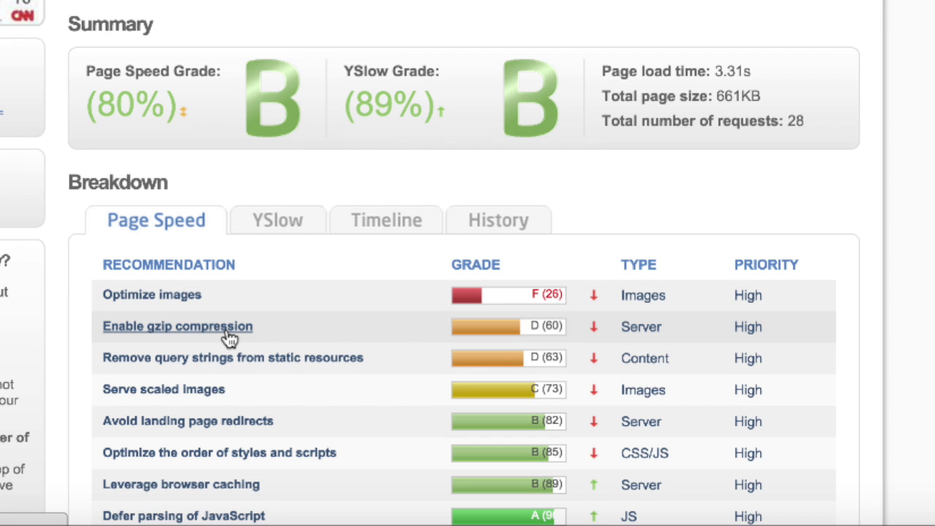
- Review the Page Speed recommendations in the report breakdown and display the YSlow recommendations
scroll(228, 338, down, 3)
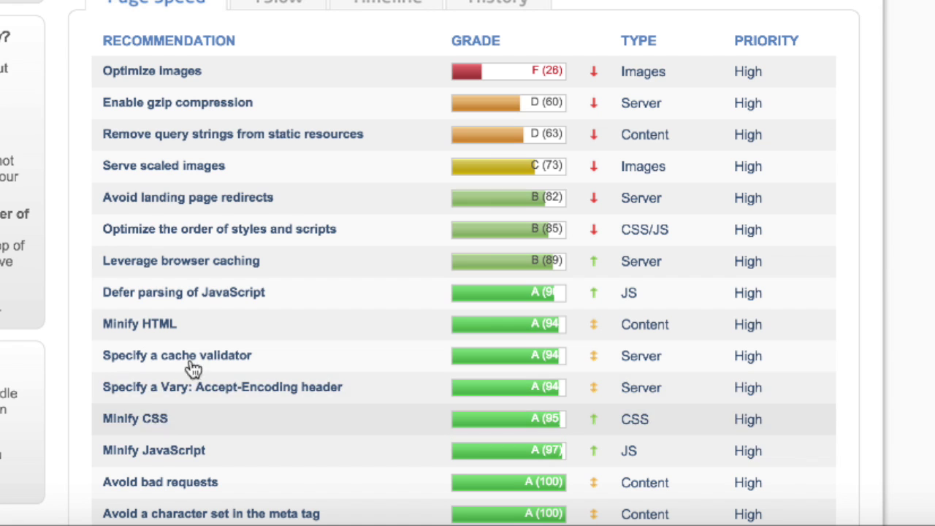
click(394, 188)
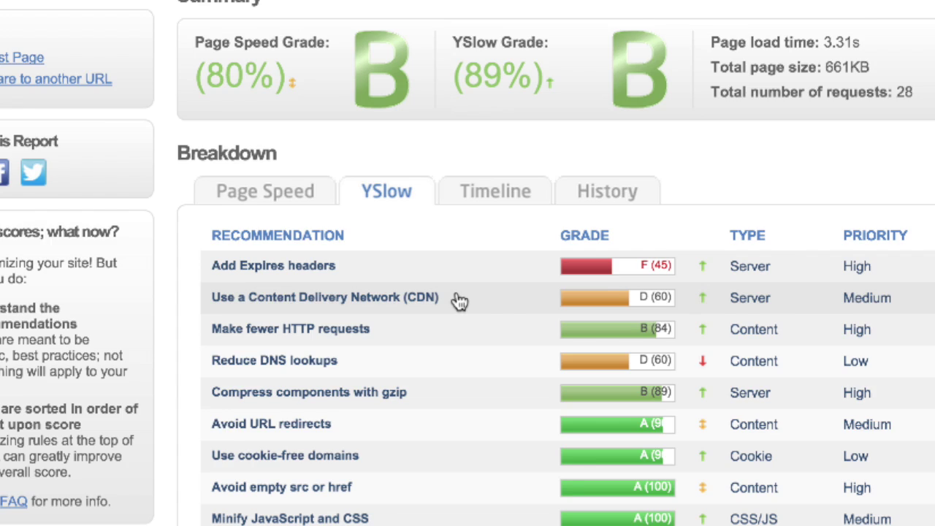
scroll(459, 301, up, 3)
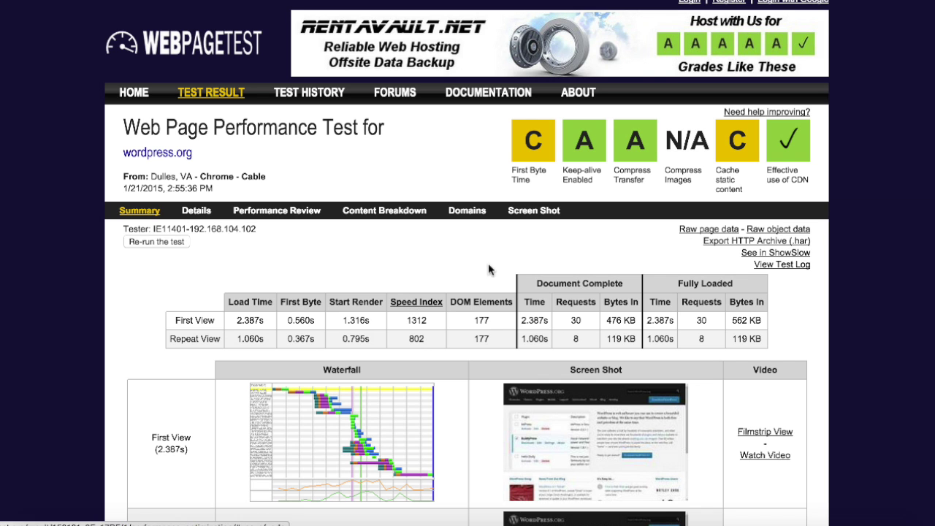
- Open the First View waterfall chart from the WebPageTest results for wordpress.org and examine the request timings
scroll(329, 424, down, 4)
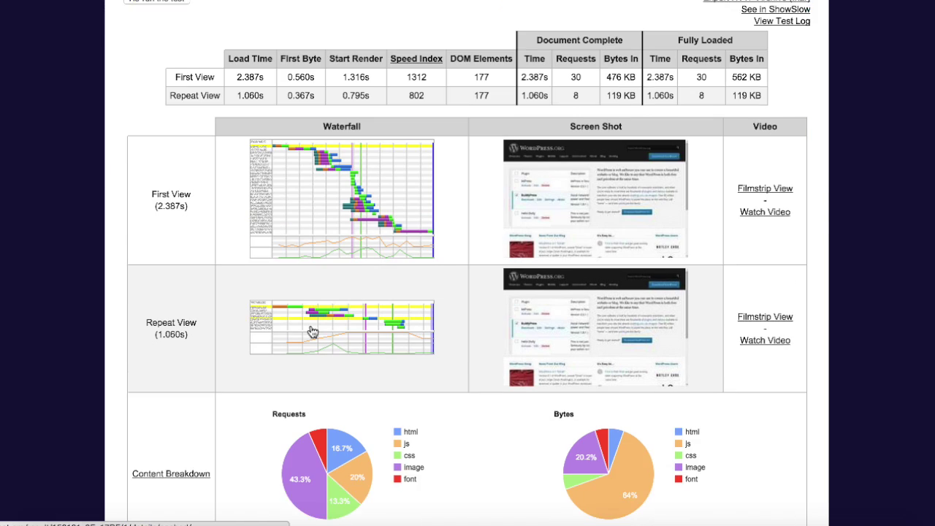
click(297, 168)
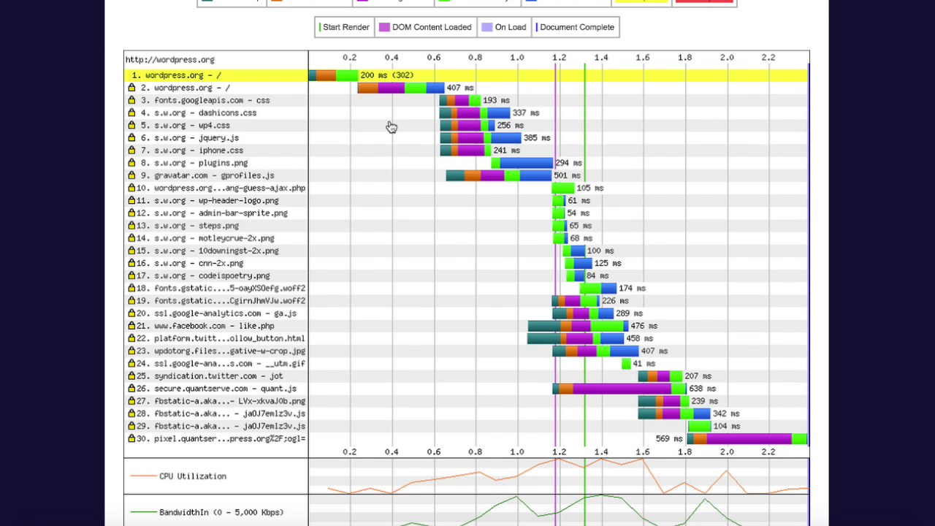
scroll(391, 128, down, 2)
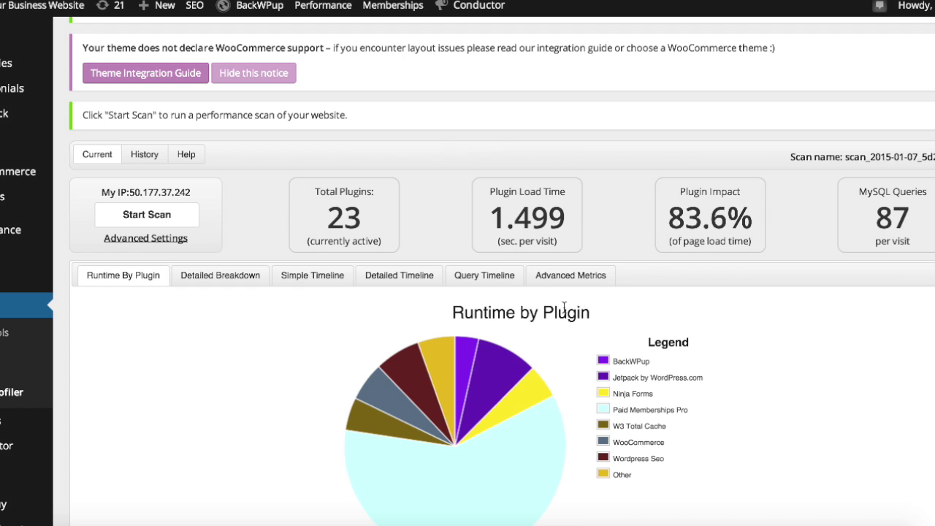
- Highlight the P3 - Plugin Performance Profiler page heading and clear the selection
scroll(539, 250, up, 3)
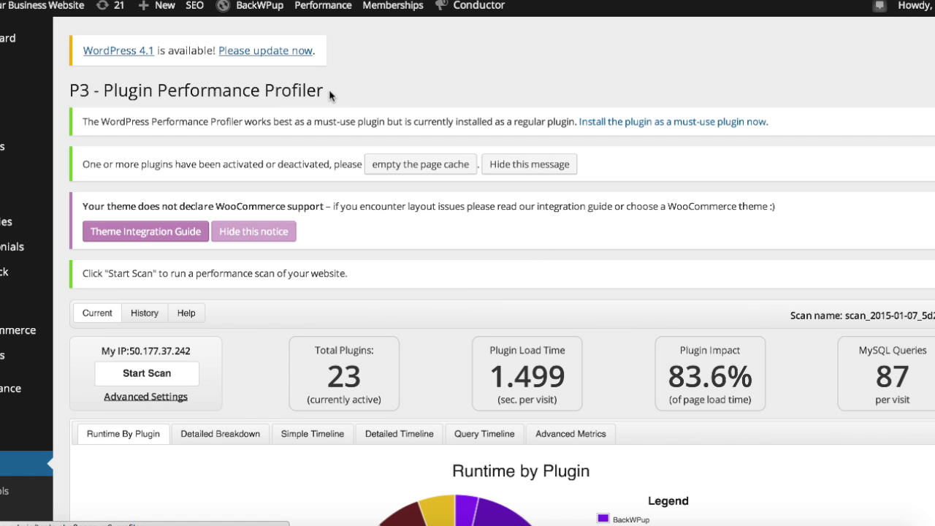
drag(323, 91, 71, 91)
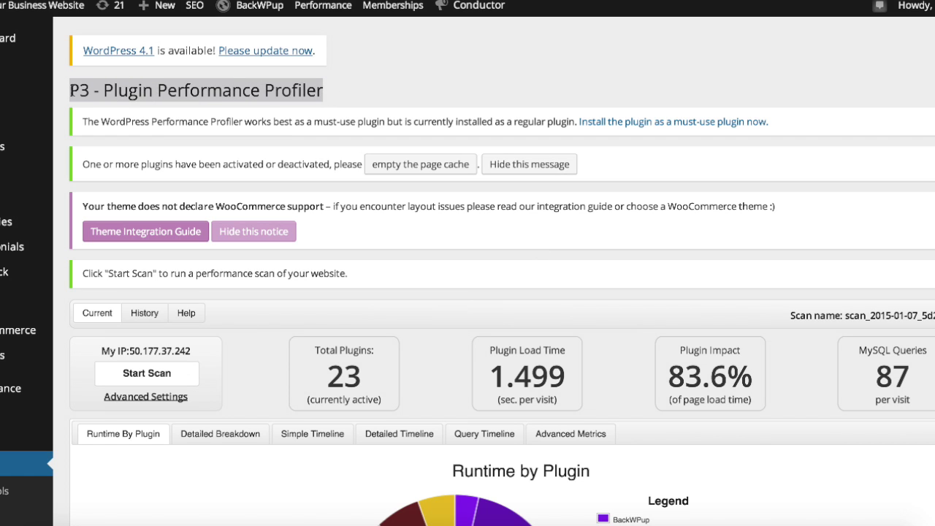
click(66, 89)
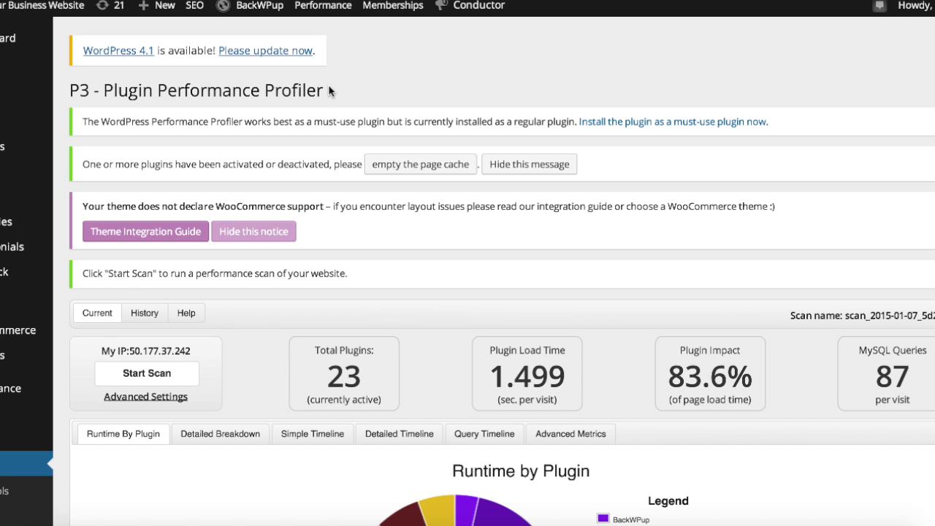
- Examine the Total Plugins and Plugin Load Time figures in the profiler scan, highlighting the active plugin count
mouse_move(364, 357)
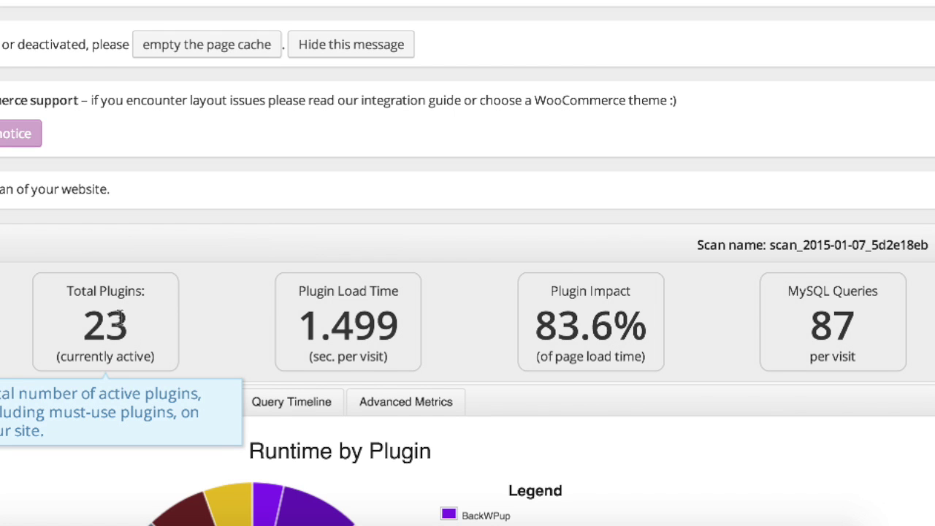
drag(84, 329, 108, 337)
click(92, 328)
double_click(108, 328)
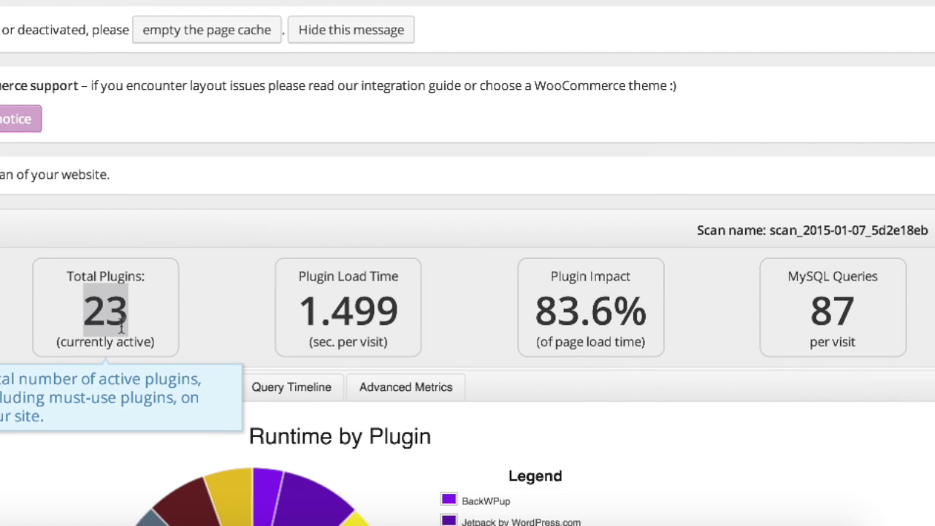
click(407, 269)
mouse_move(382, 266)
scroll(329, 219, down, 5)
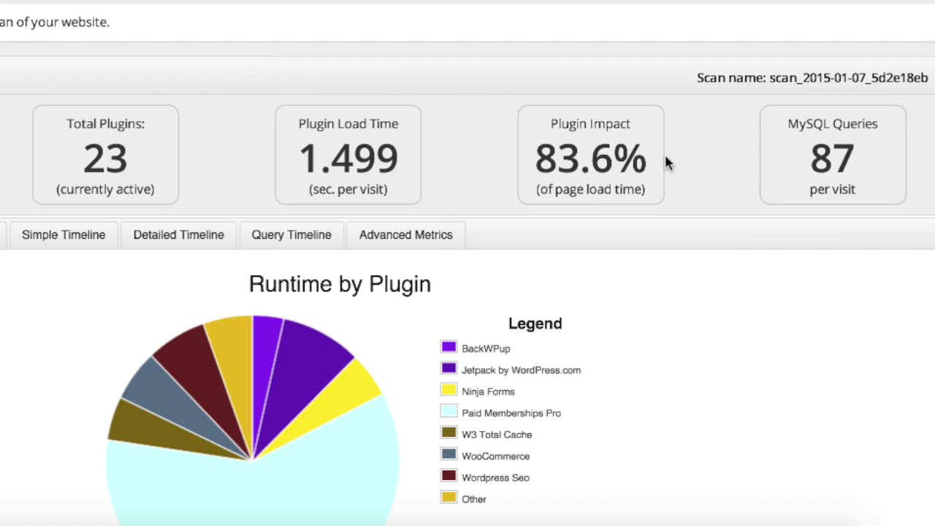
- Highlight the Plugin Impact percentage and inspect the plugin slices in the Runtime by Plugin chart
mouse_move(540, 161)
drag(541, 162, 660, 167)
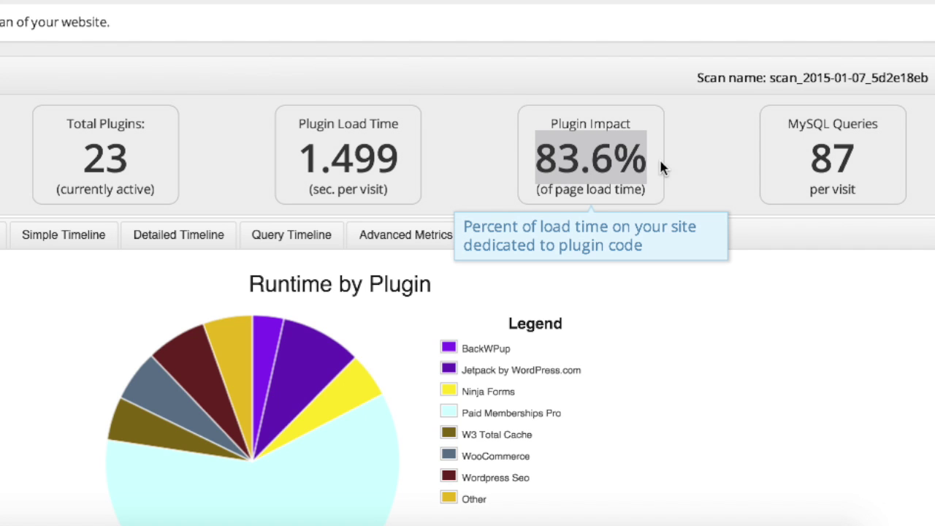
click(701, 165)
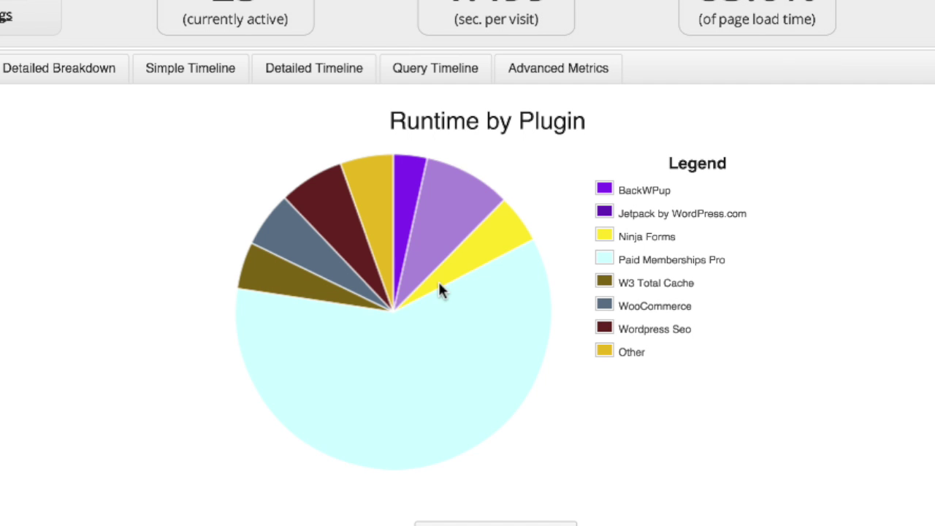
scroll(486, 464, down, 2)
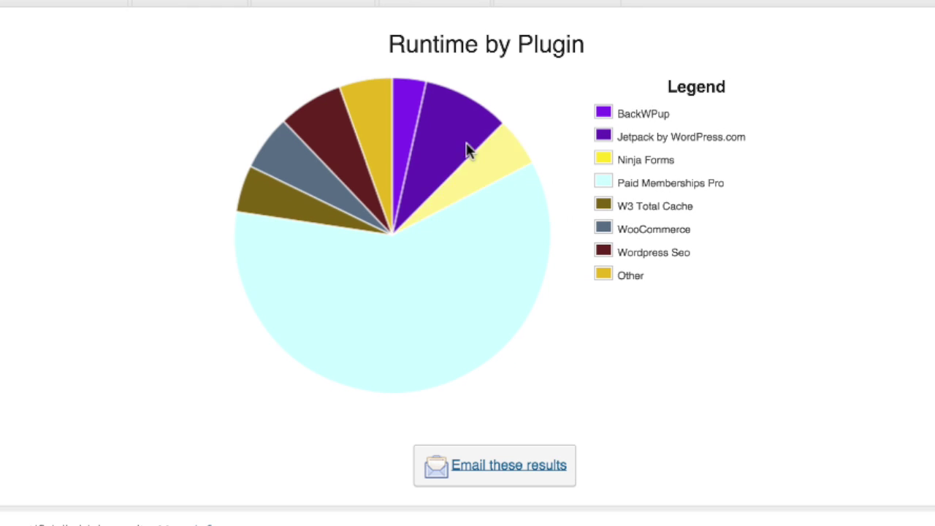
mouse_move(488, 166)
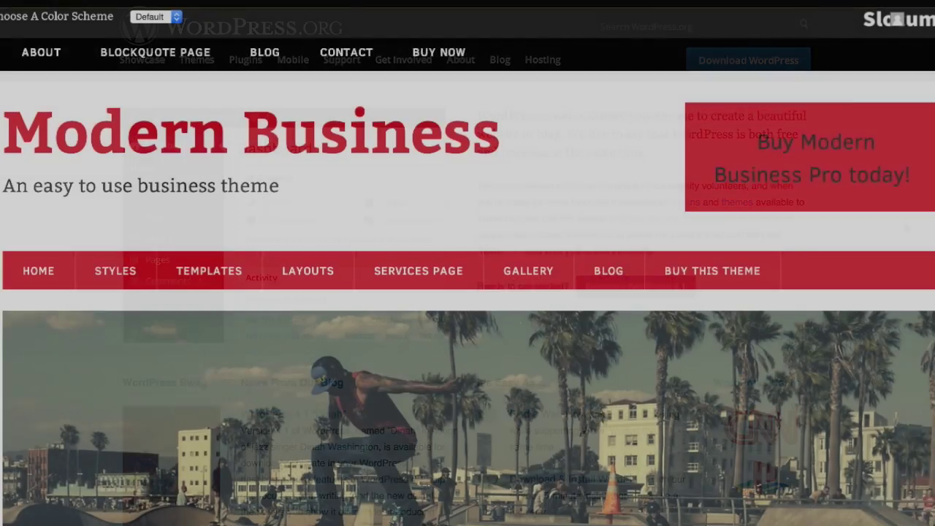
- Look through the Modern Business theme demo home page, from the image slider down to the service sections
scroll(467, 293, down, 5)
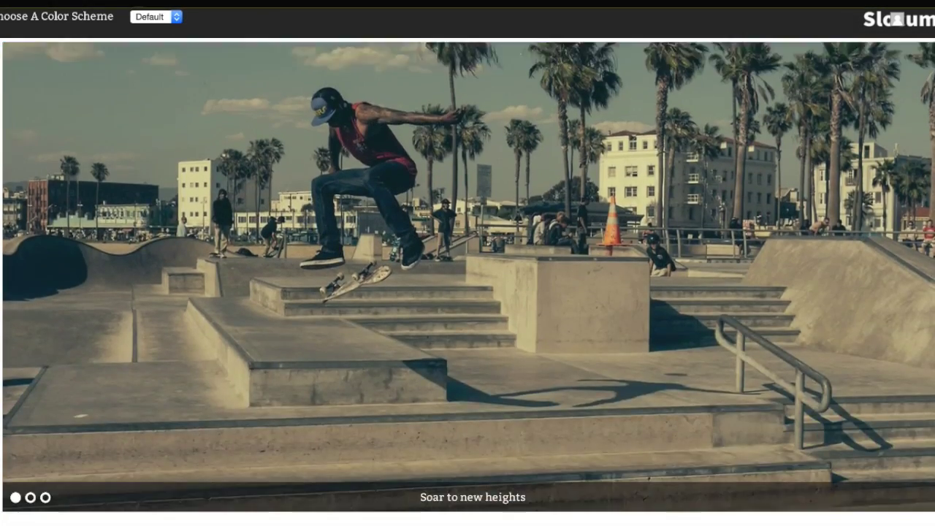
scroll(467, 292, down, 10)
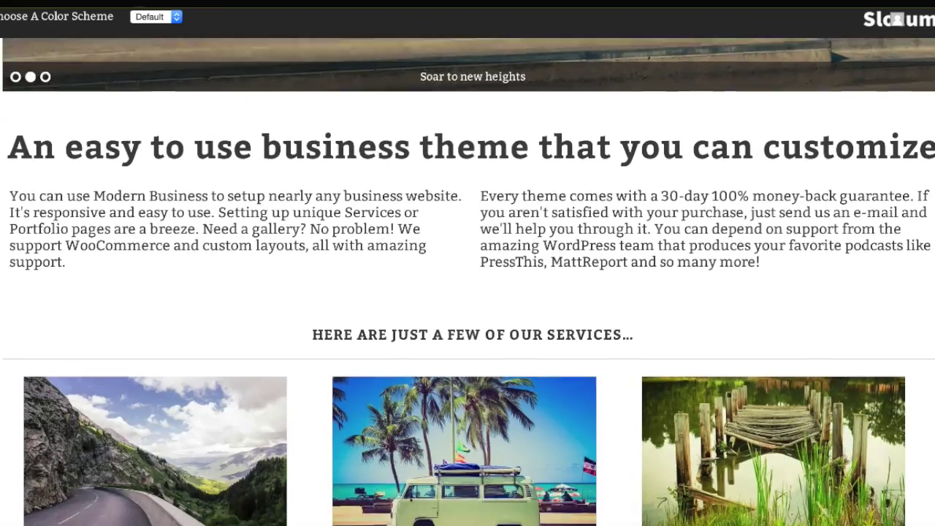
scroll(467, 292, down, 4)
scroll(467, 293, up, 3)
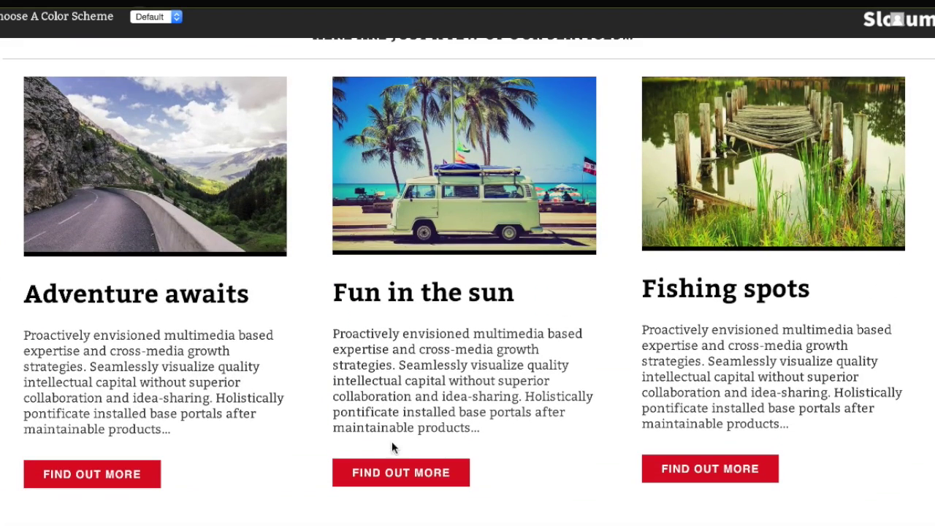
scroll(320, 436, down, 5)
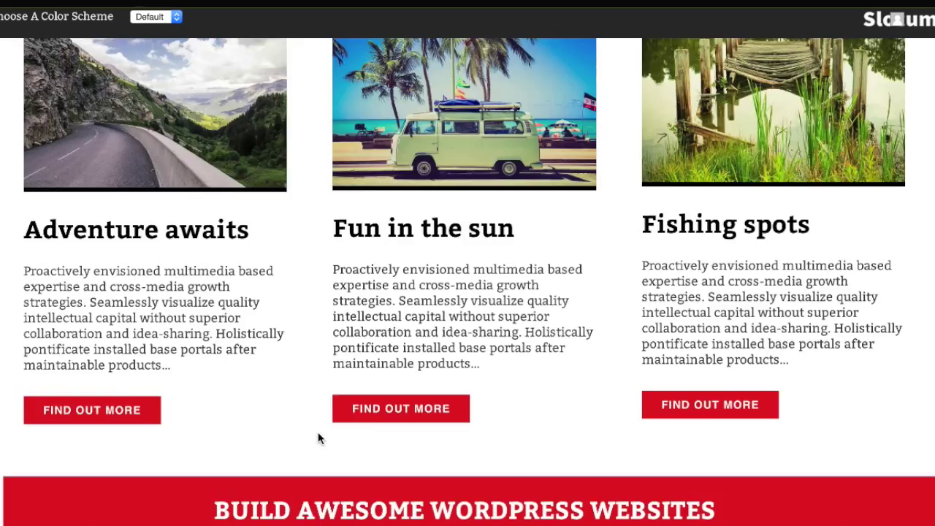
scroll(282, 395, down, 13)
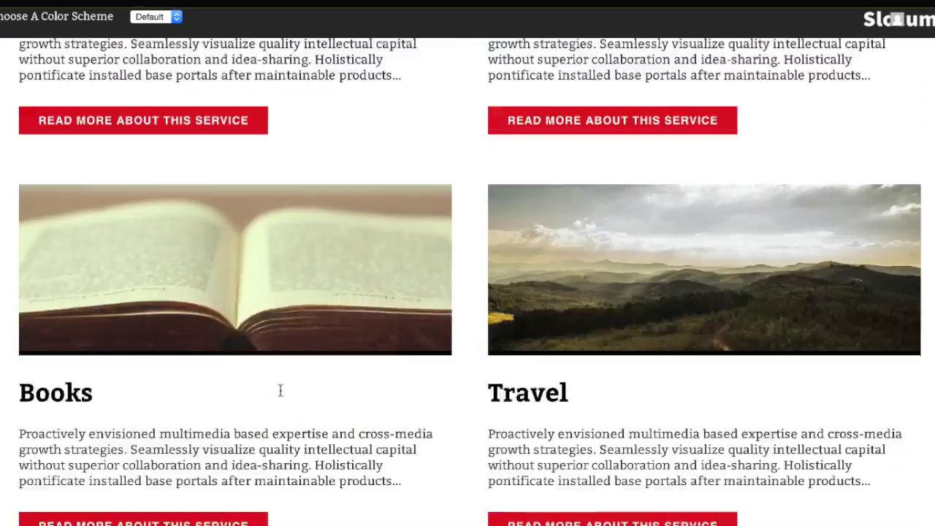
scroll(280, 396, down, 2)
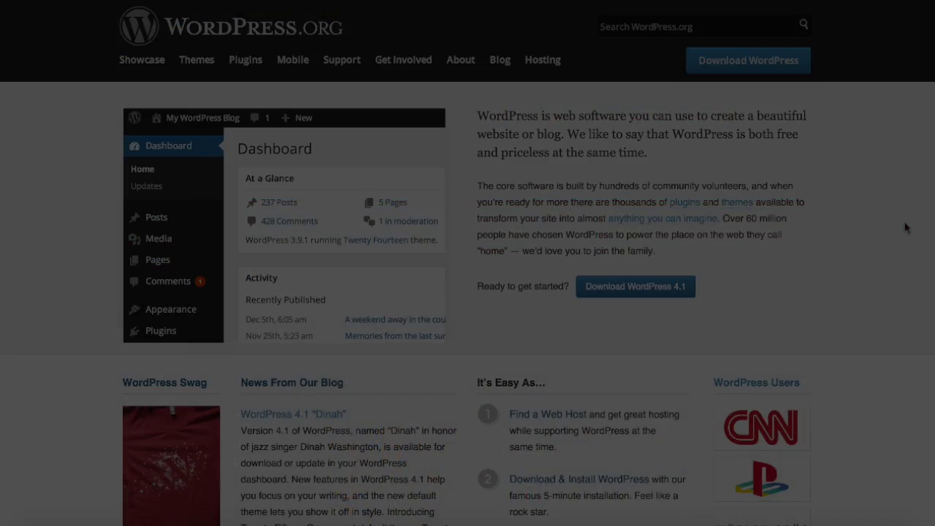